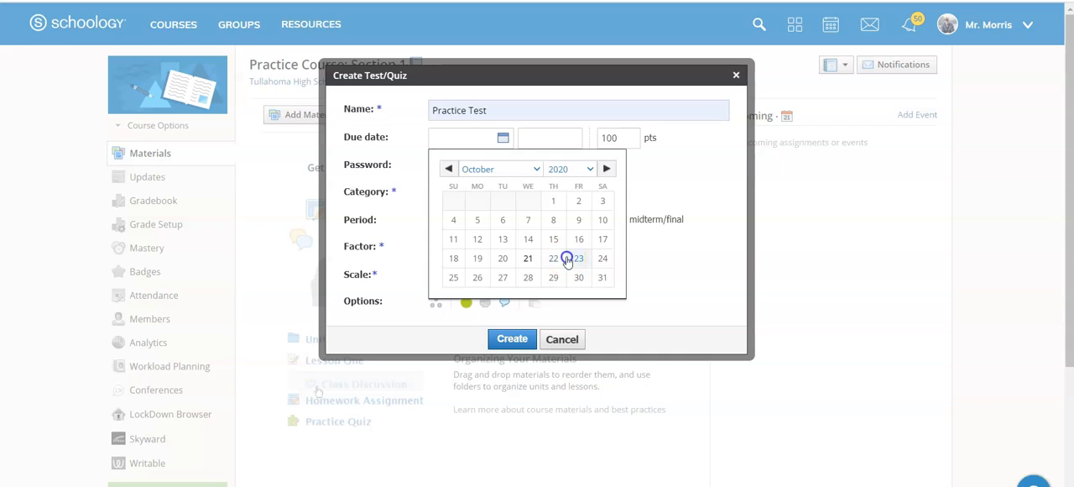
Step: Set the Practice Test's due date to 10/21/20 and its category to Test, and create the test
left_click(503, 138)
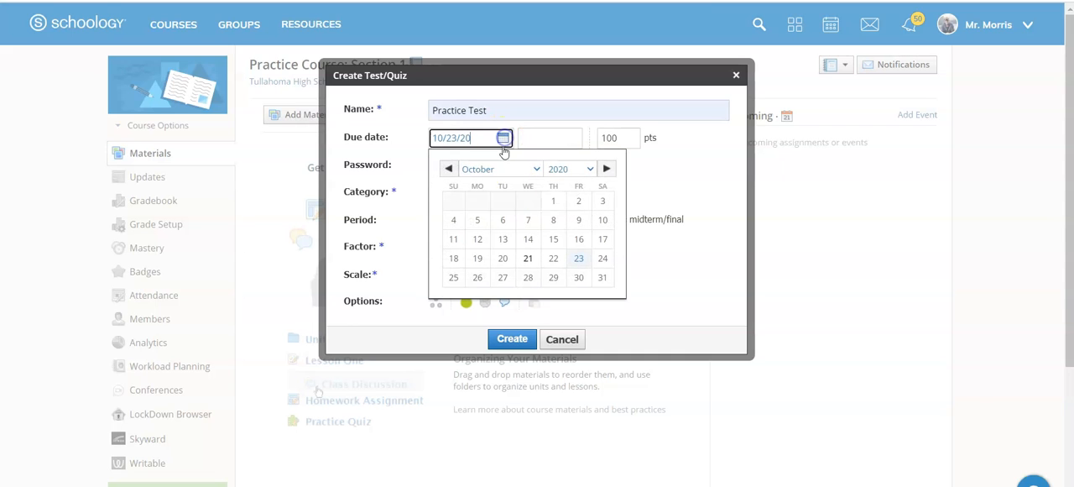
left_click(528, 257)
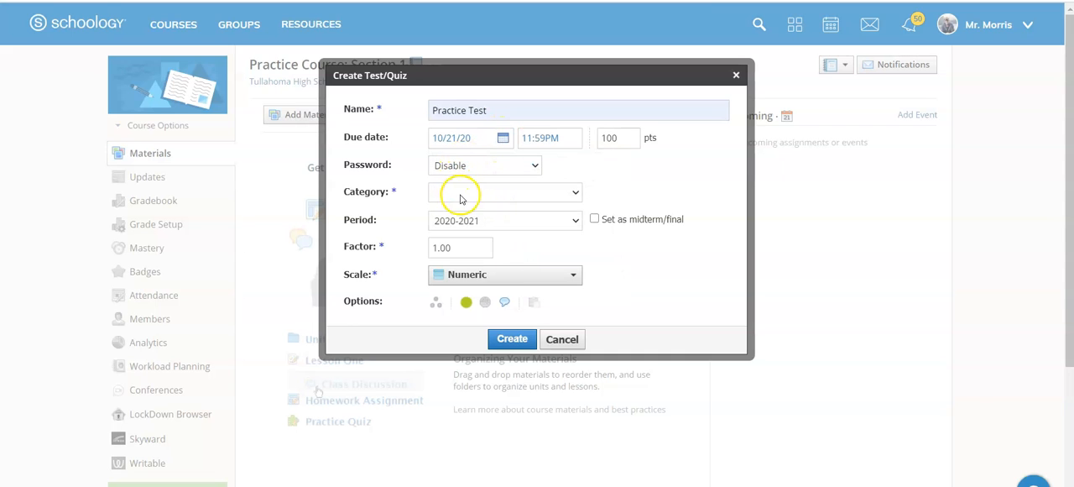
left_click(460, 192)
left_click(467, 258)
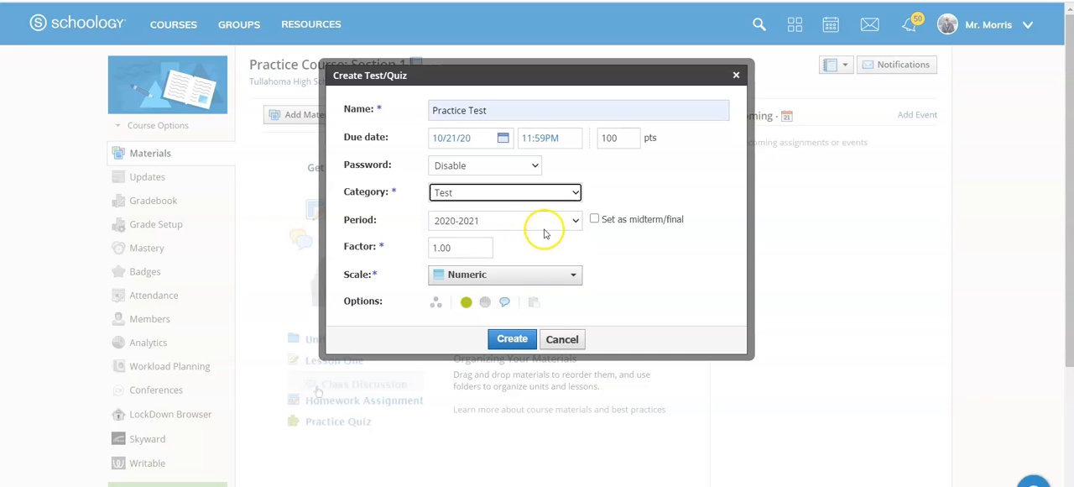
left_click(505, 301)
left_click(509, 341)
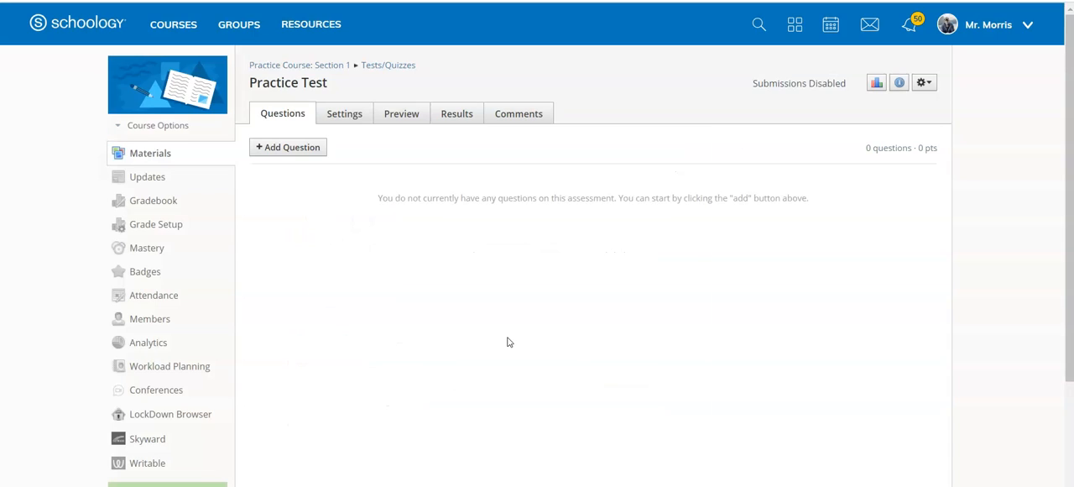
Step: Start adding individual questions from the Intro to Environmental Science question bank in the Old Stuff folder
left_click(295, 150)
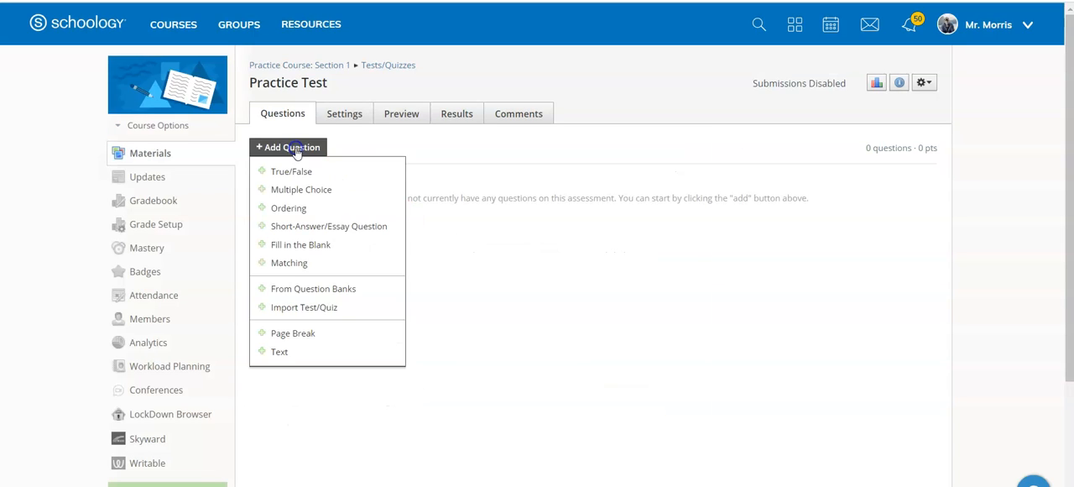
left_click(319, 289)
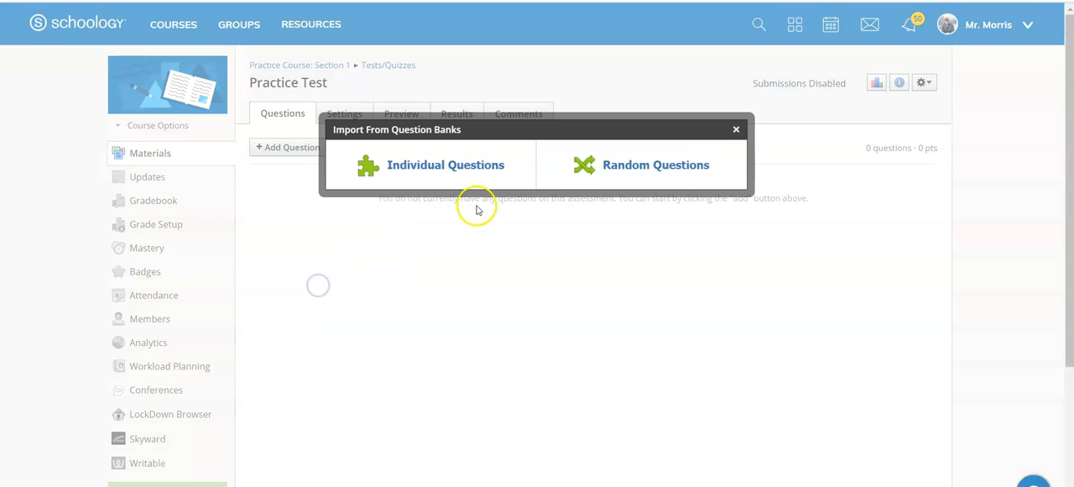
left_click(459, 166)
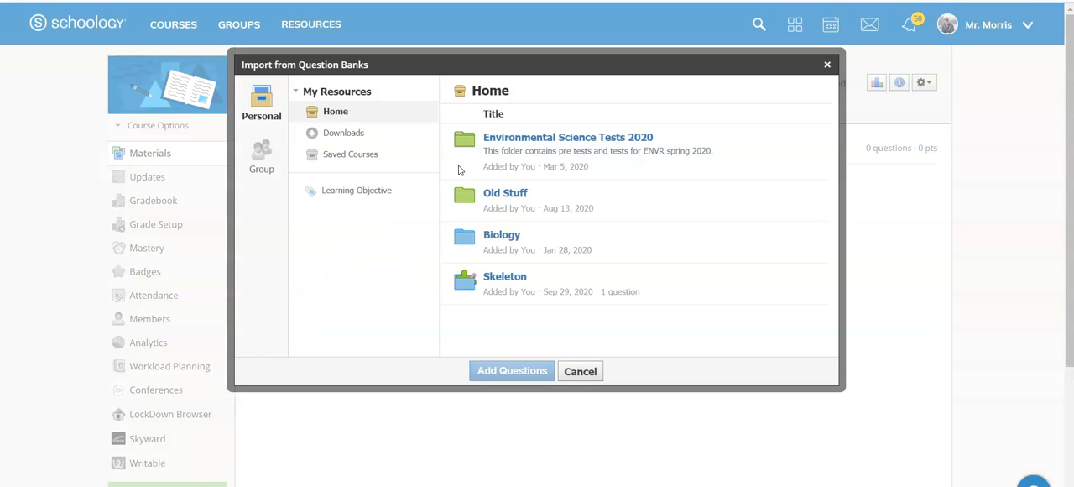
left_click(499, 196)
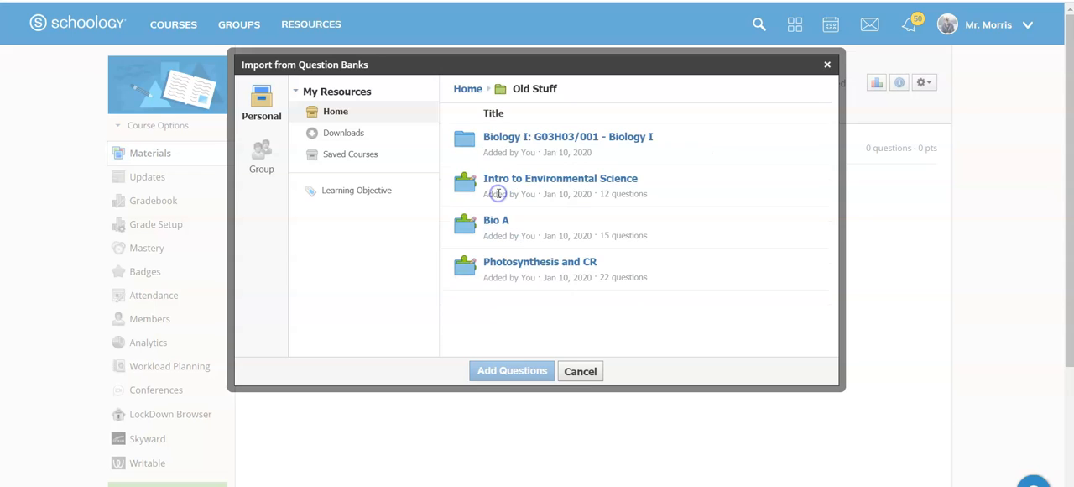
left_click(508, 183)
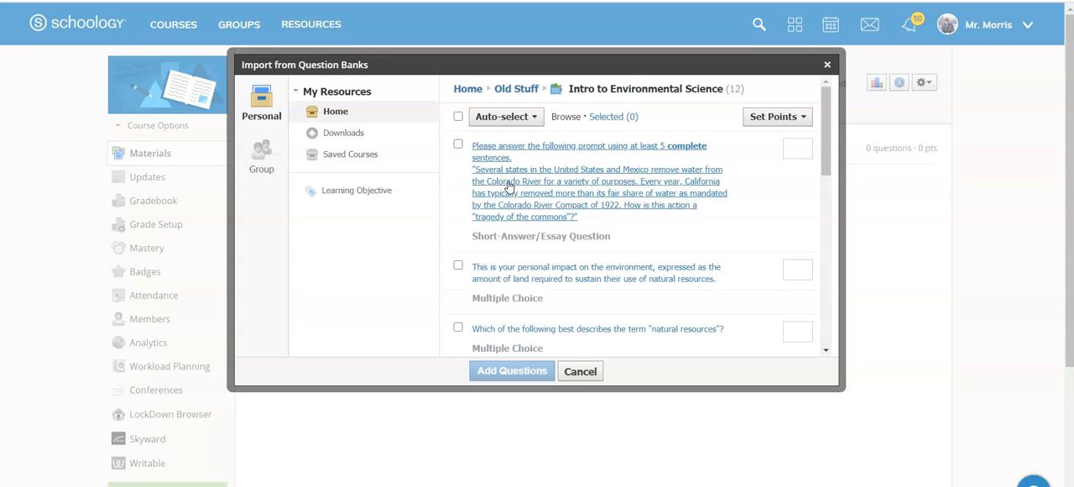
Step: Add the bank's first three questions to the test, worth 5 points for the essay and 2 points for each multiple-choice question
left_click(458, 145)
left_click(459, 267)
left_click(458, 327)
left_click(788, 153)
type("5")
left_click(794, 268)
type("2")
left_click(802, 331)
type("2")
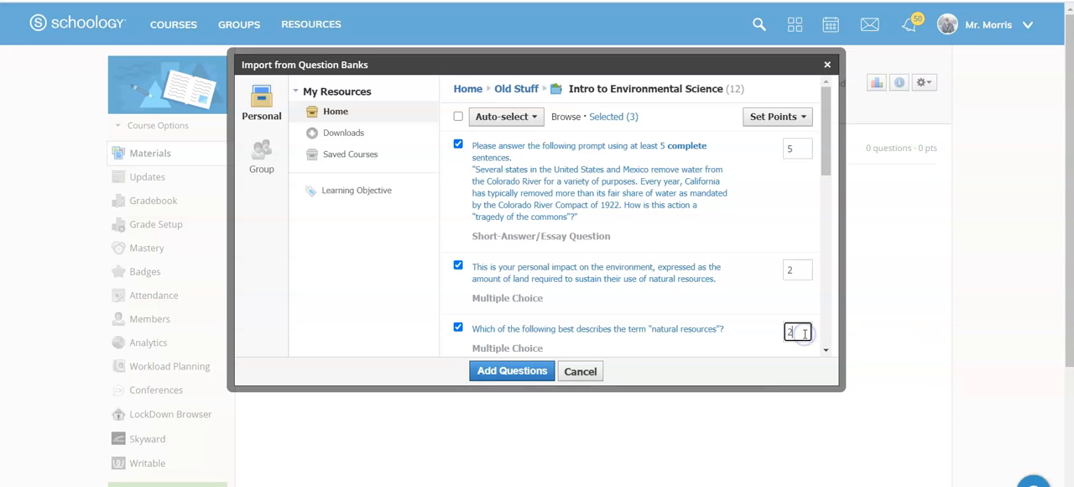
left_click(509, 371)
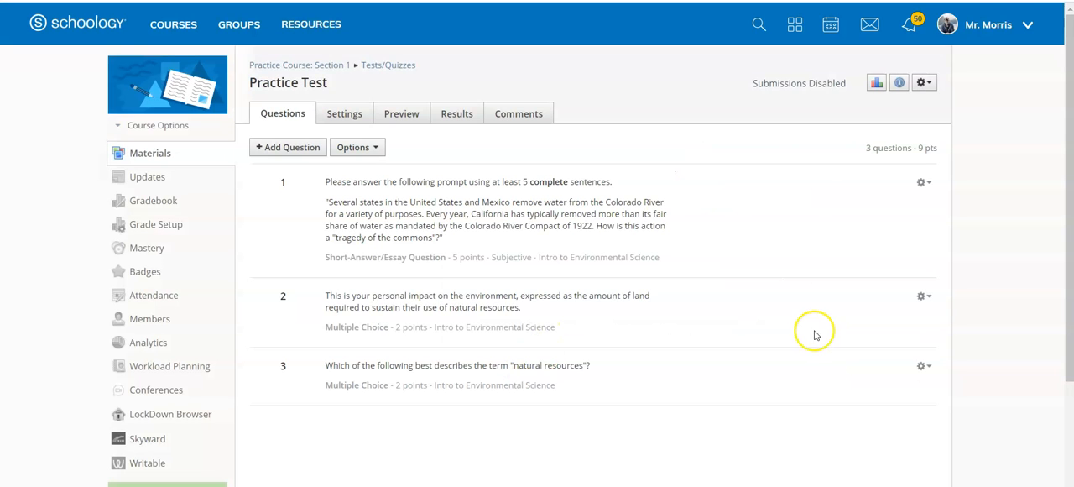
left_click(924, 297)
left_click(899, 319)
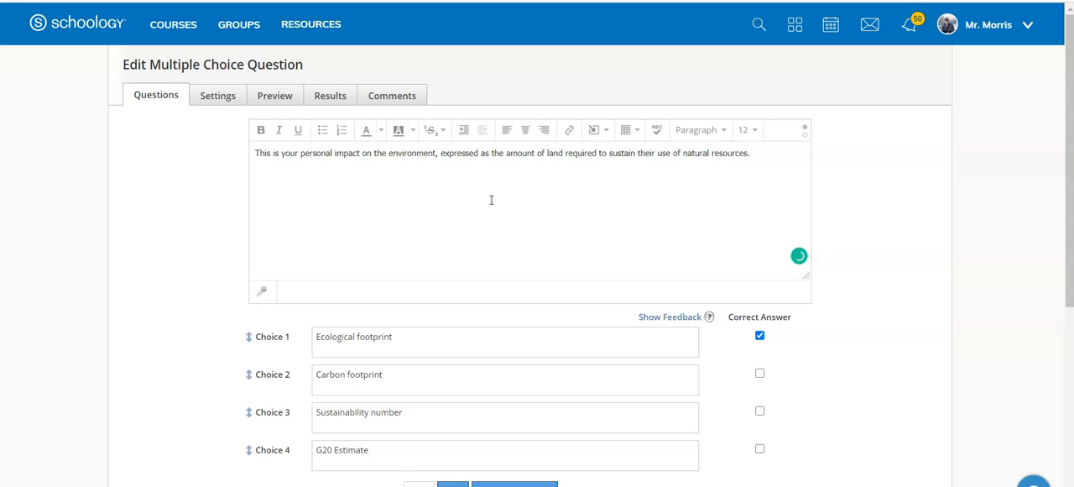
left_click(569, 130)
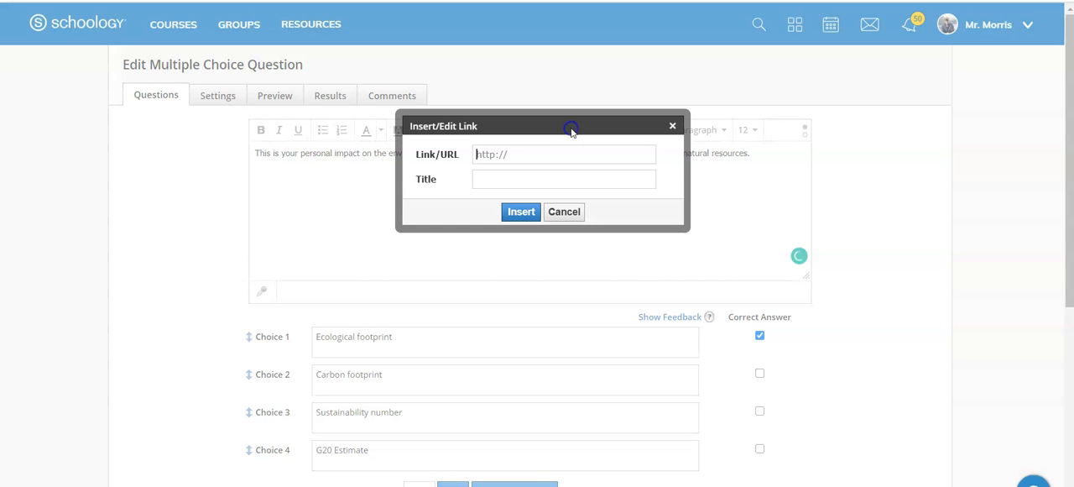
type("https://www.nationalgeographic.com/")
left_click(525, 179)
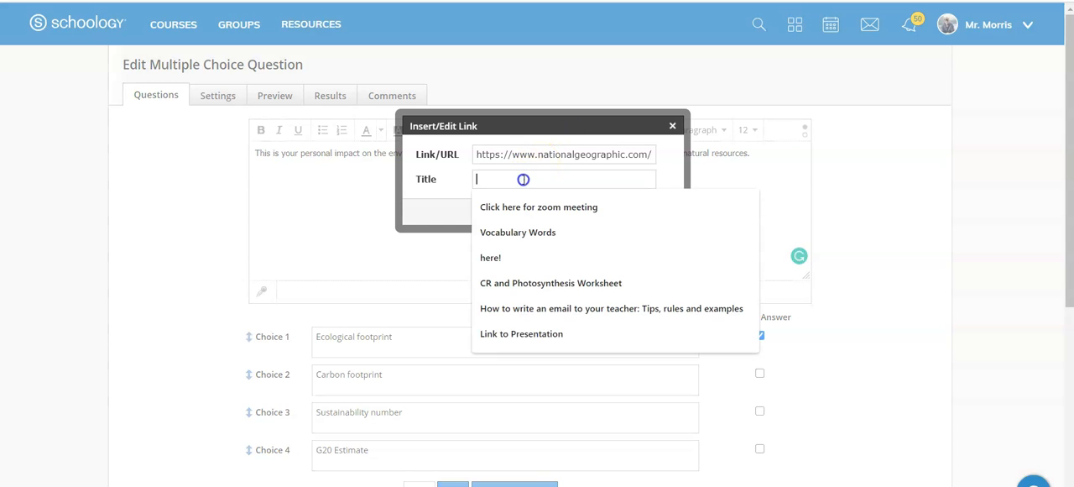
type("https://www.nationalgeographic.com/")
left_click(517, 211)
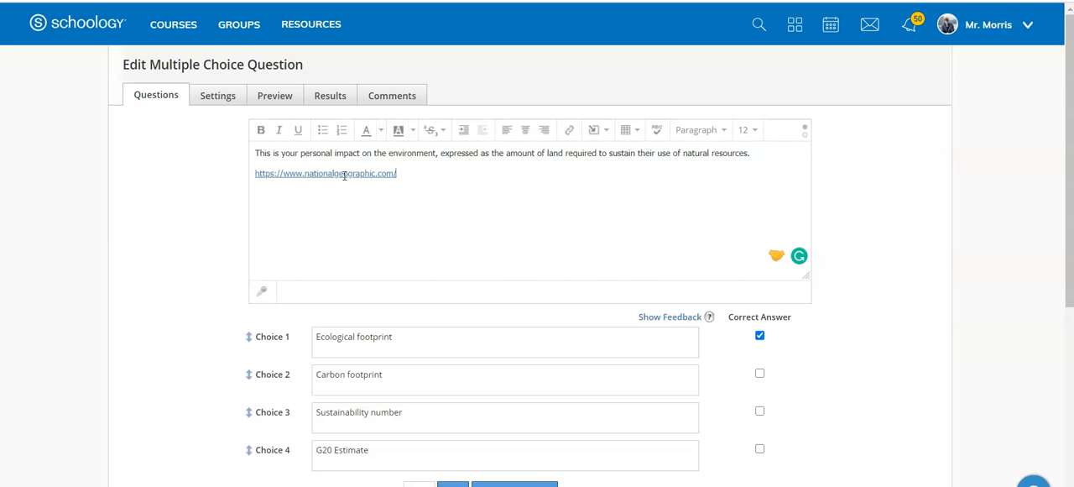
left_click(347, 212)
scroll(778, 294, "down", 3)
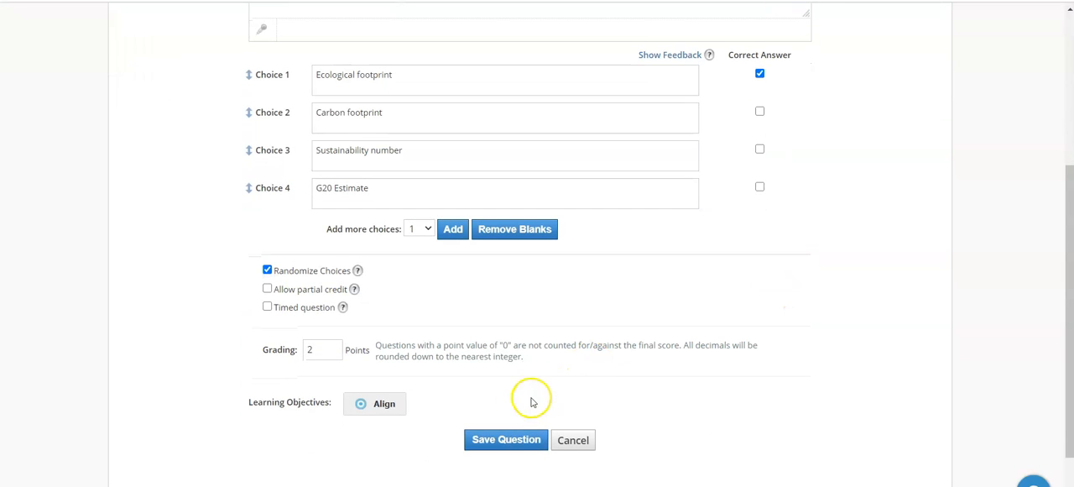
left_click(510, 442)
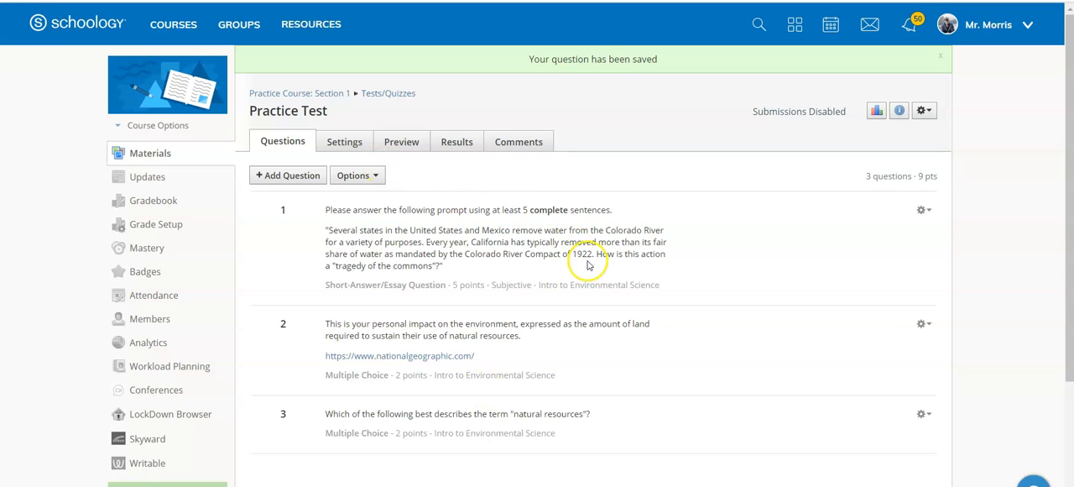
Step: Set the test's Submissions option to Enable and save the settings
left_click(335, 141)
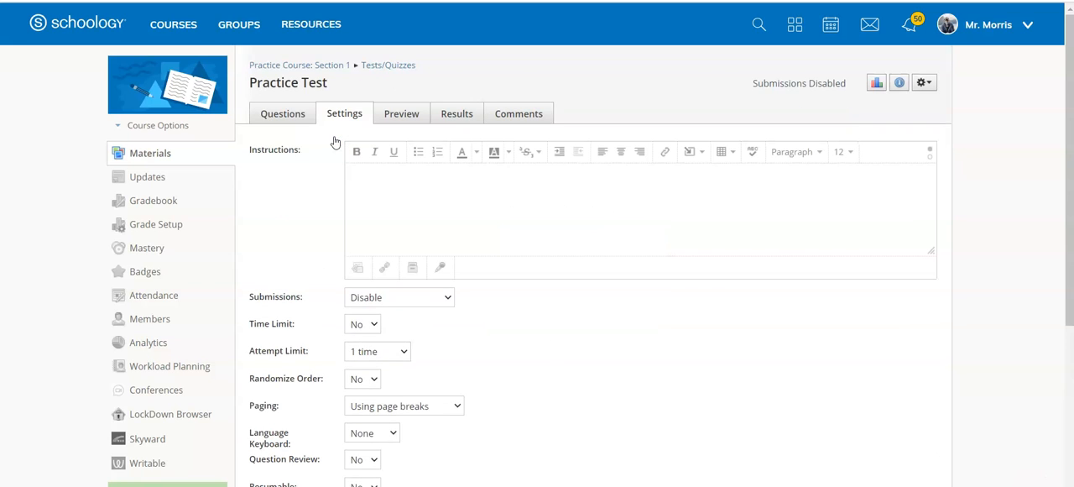
left_click(442, 296)
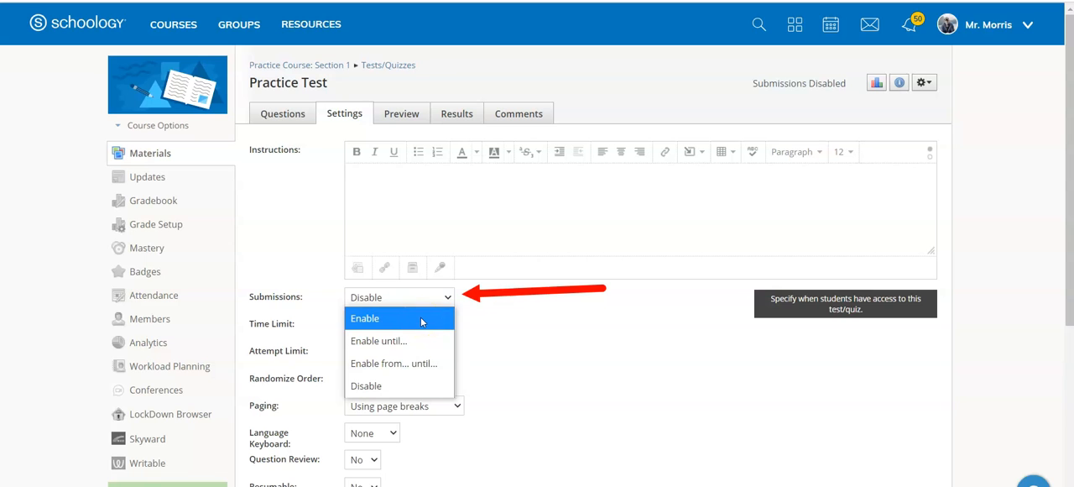
left_click(421, 319)
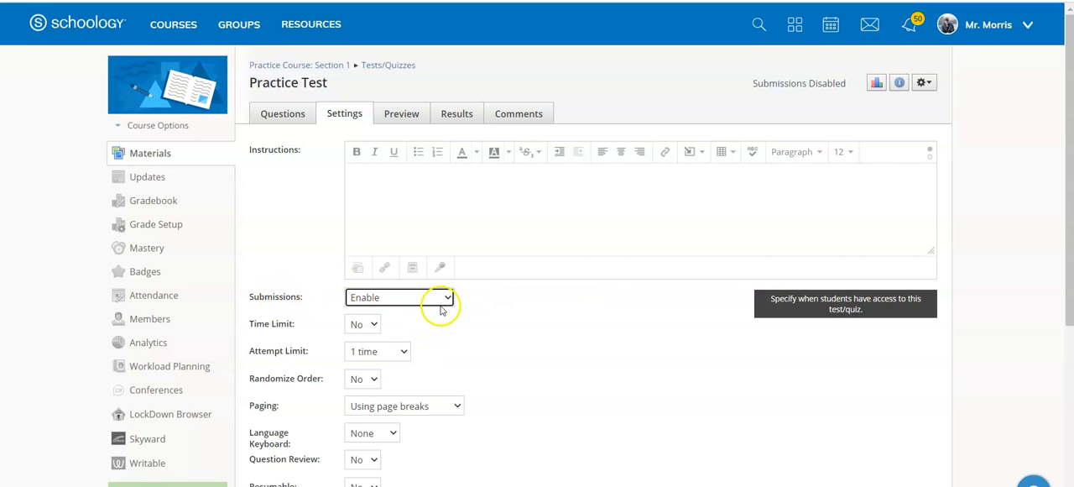
scroll(448, 312, "down", 3)
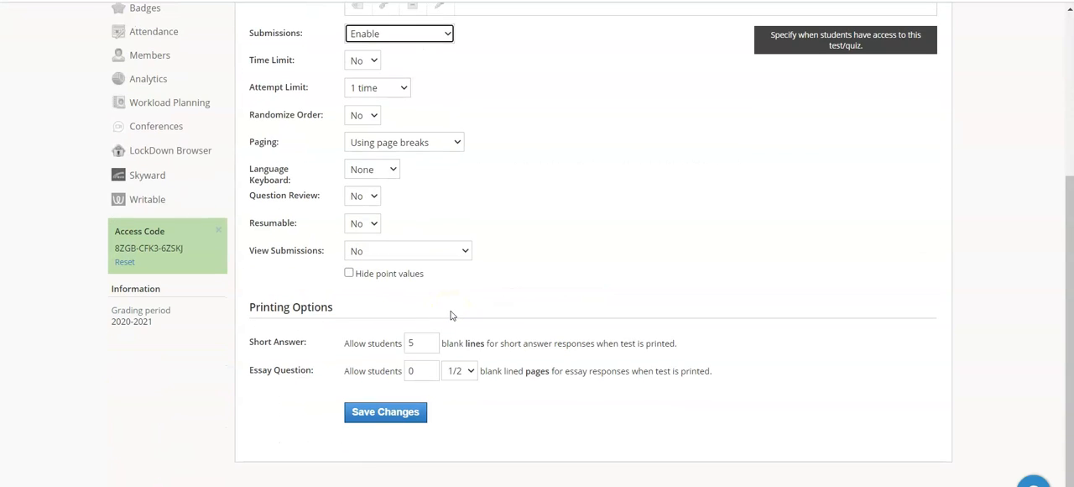
left_click(382, 417)
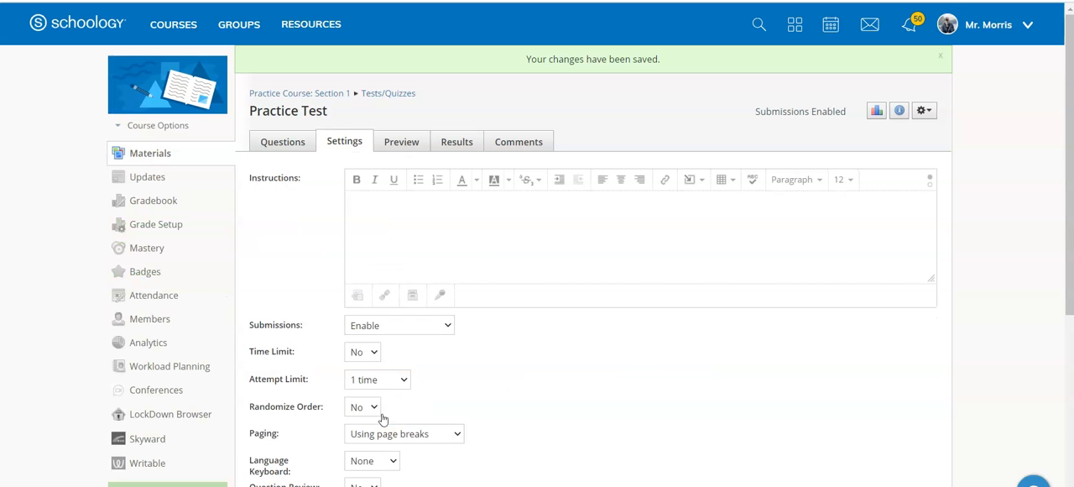
Step: Open the LockDown Browser settings for the Practice Test
scroll(568, 353, "down", 3)
scroll(568, 353, "up", 2)
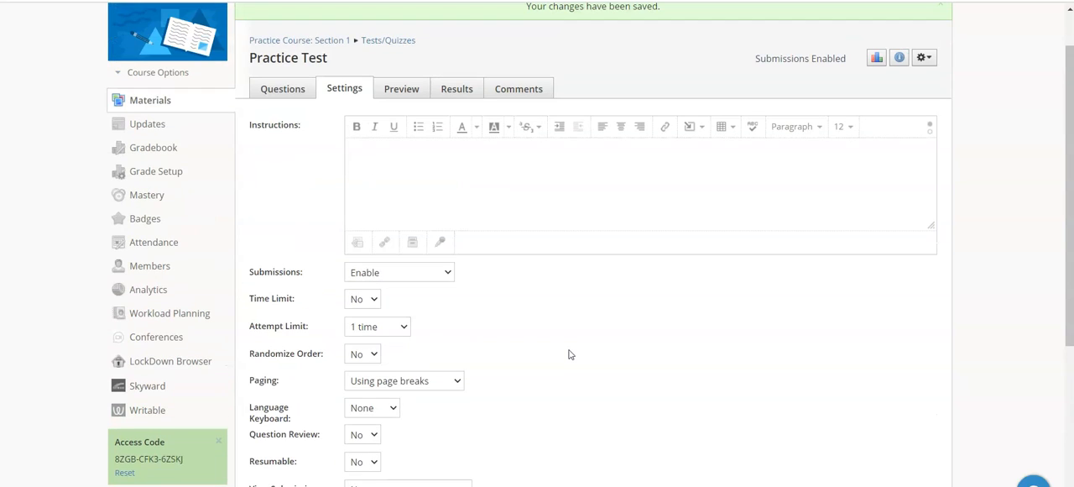
scroll(385, 259, "up", 1)
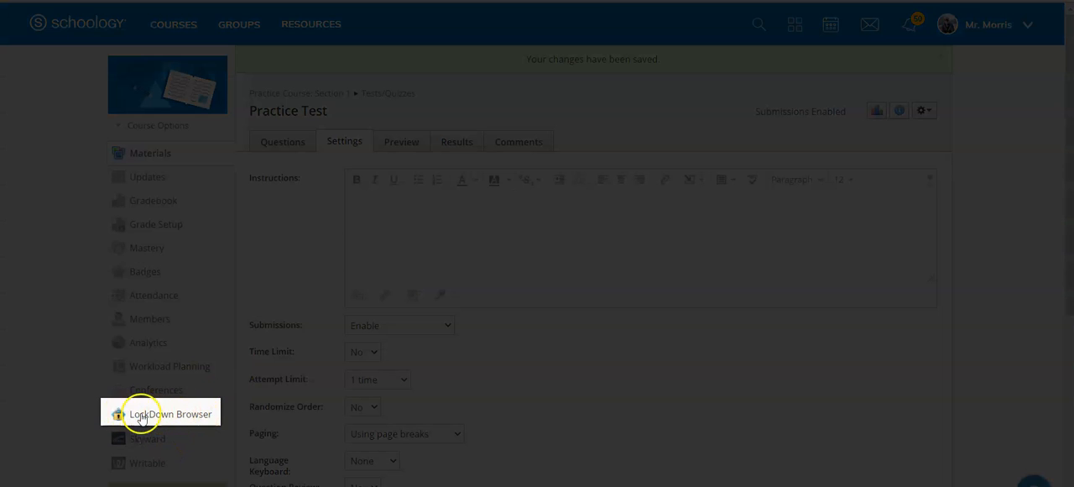
scroll(204, 419, "down", 1)
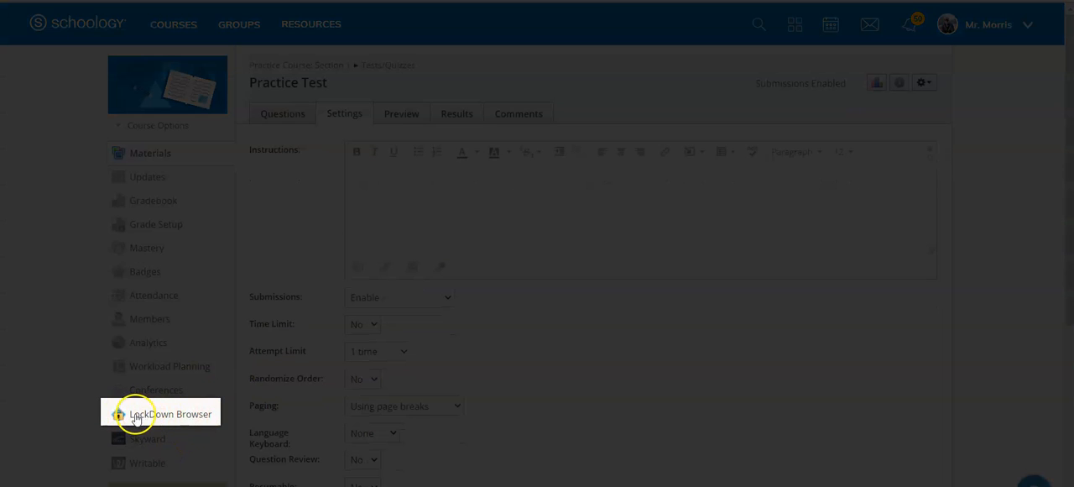
left_click(184, 416)
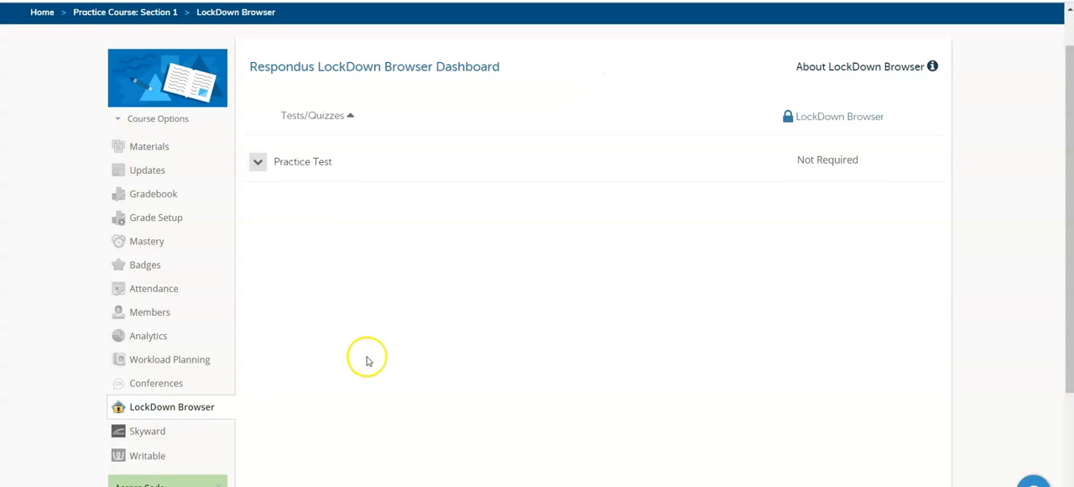
left_click(257, 165)
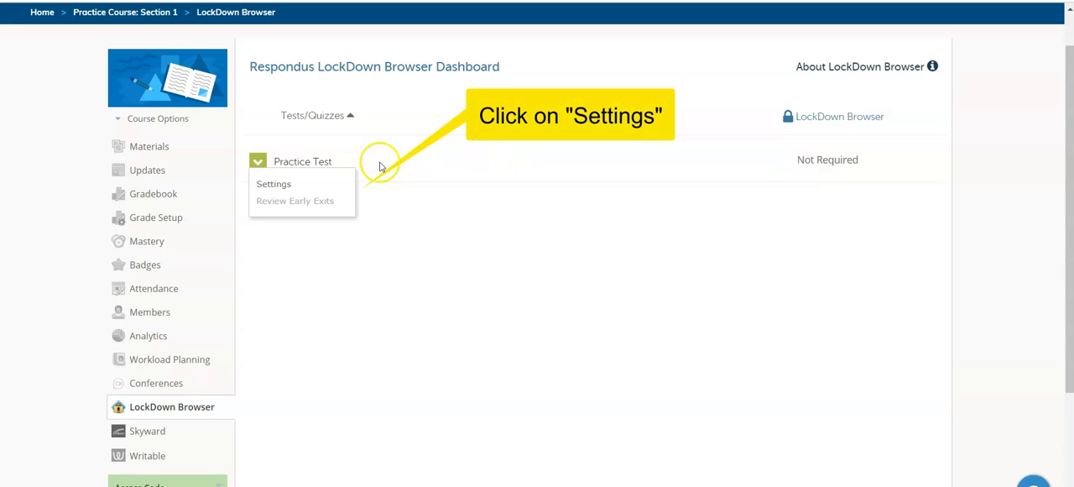
left_click(276, 183)
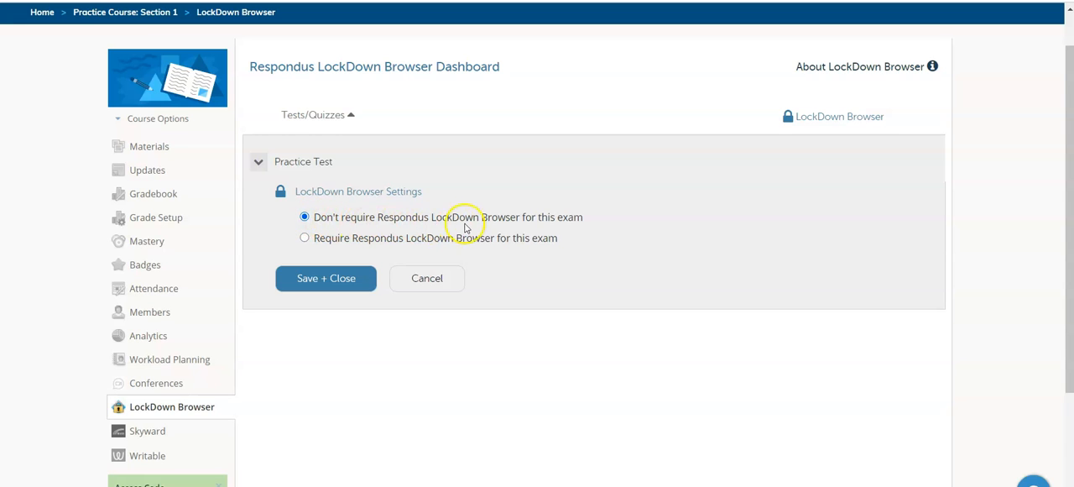
Step: Require Respondus LockDown Browser for the exam and lock students into the browser until the exam is completed
left_click(304, 239)
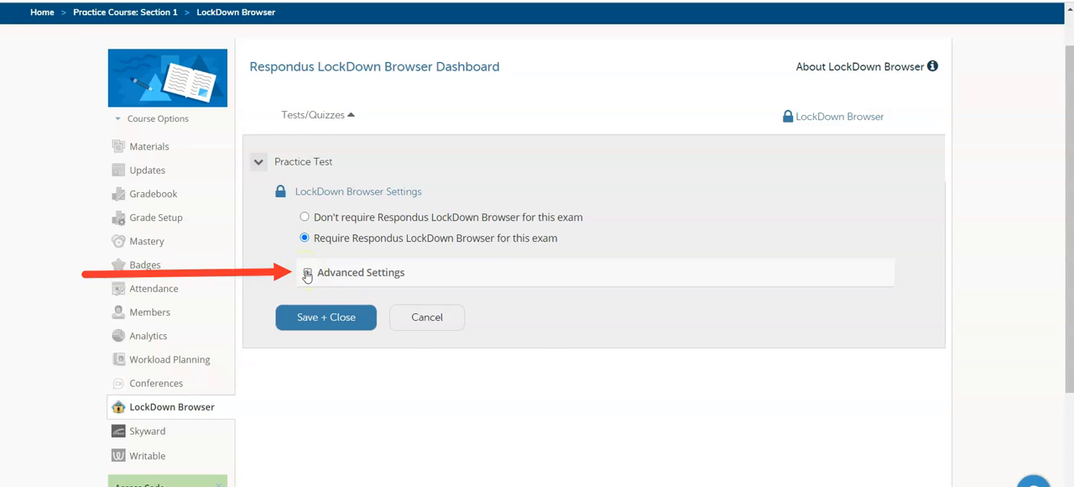
left_click(308, 273)
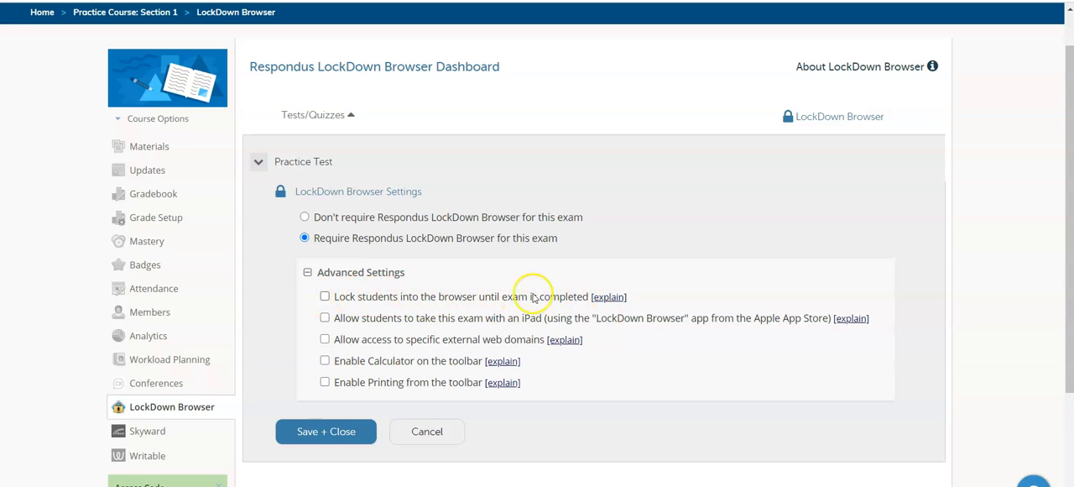
left_click(325, 297)
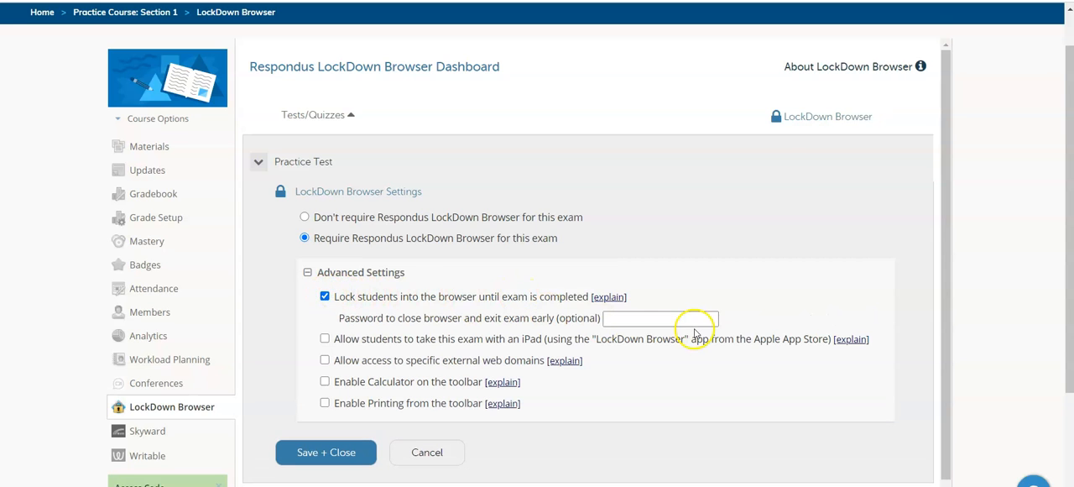
left_click(643, 318)
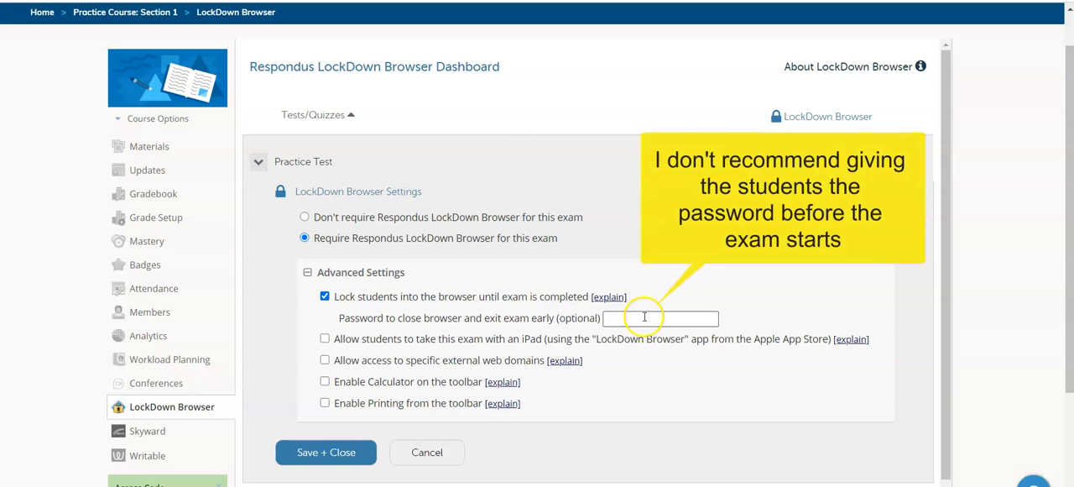
left_click(975, 294)
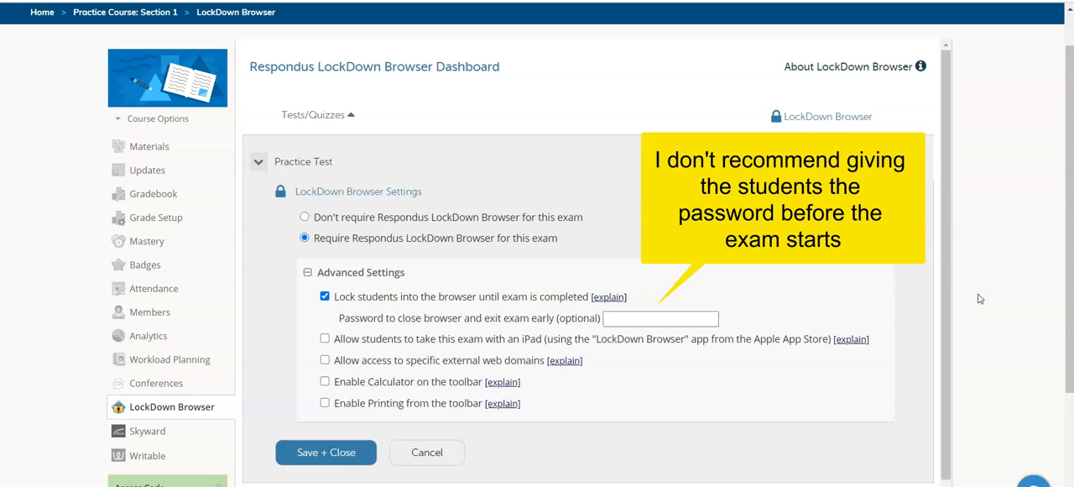
left_click(626, 316)
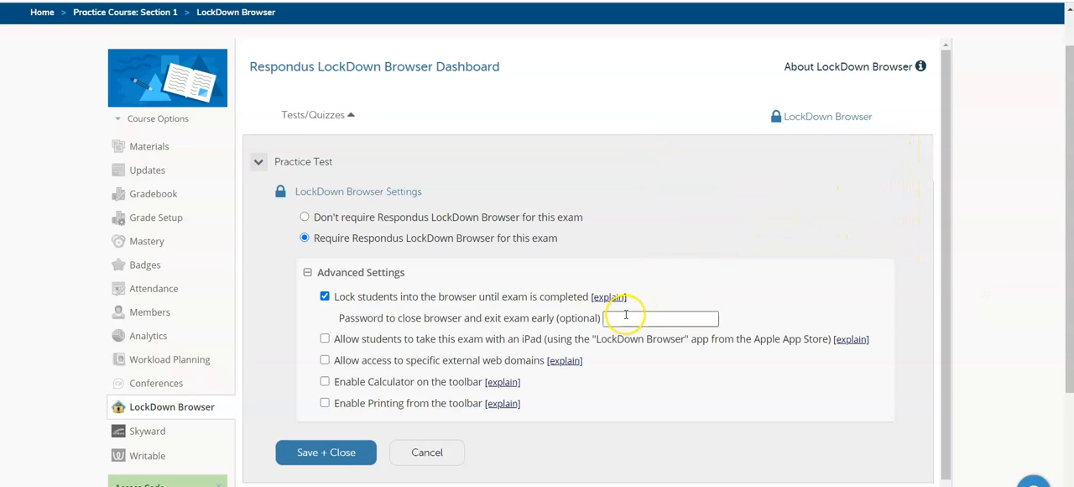
left_click_drag(345, 338, 474, 338)
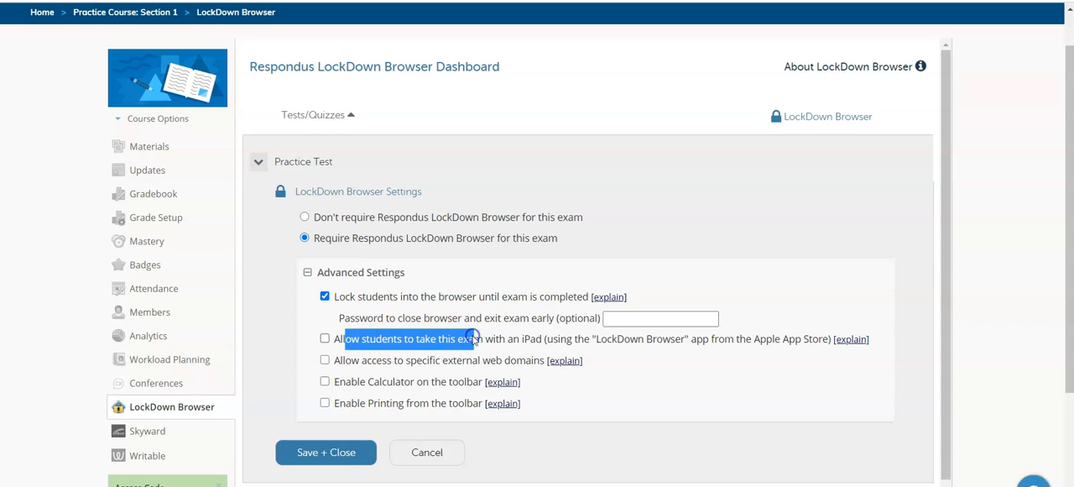
left_click(978, 271)
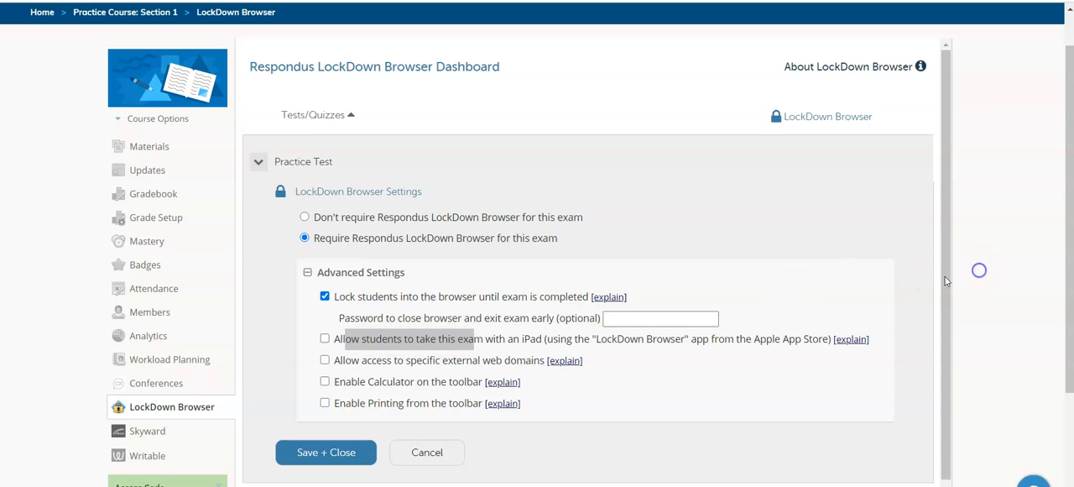
left_click(621, 438)
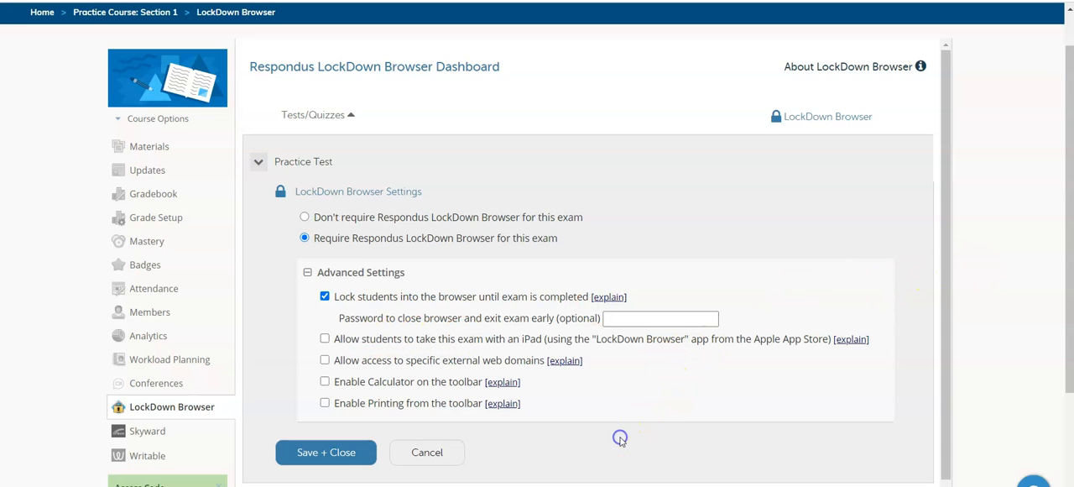
left_click(326, 361)
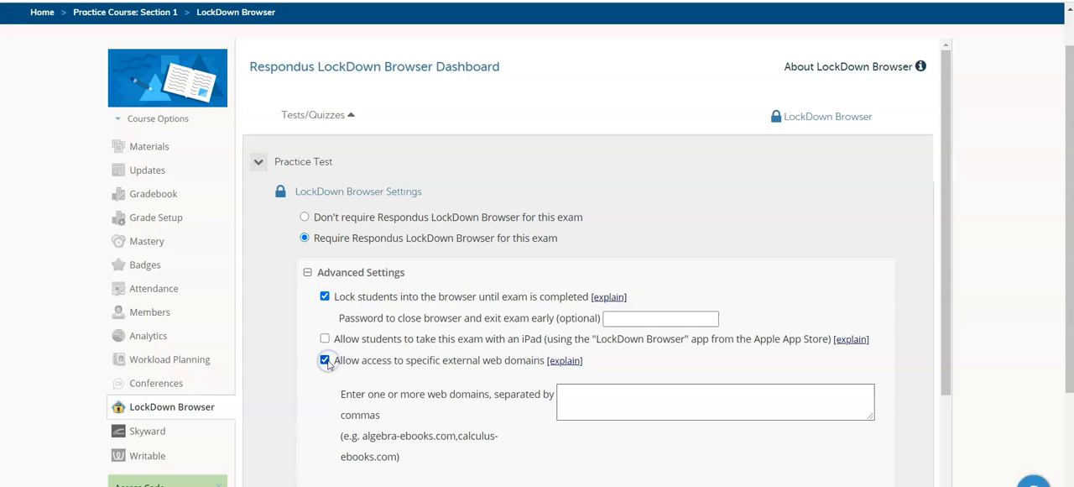
left_click(621, 397)
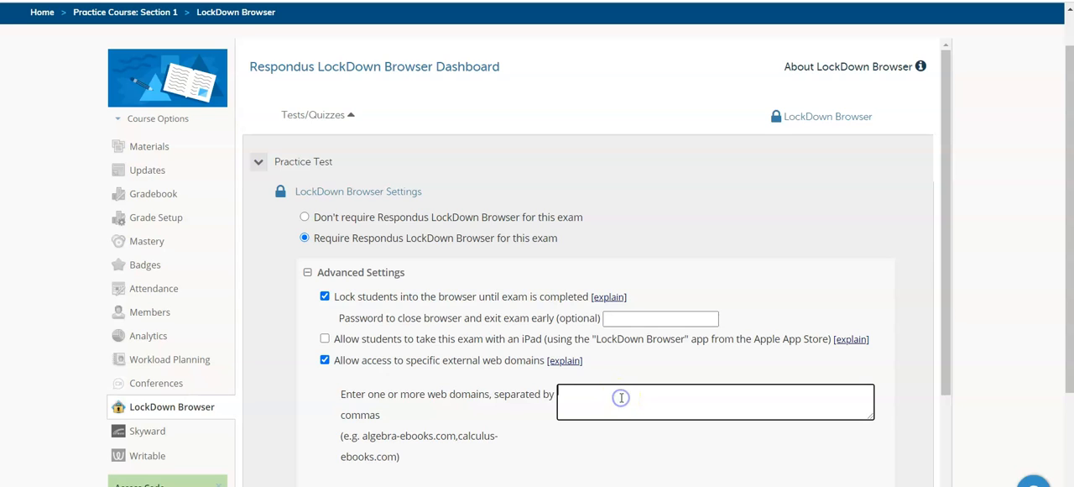
type("https://www.nationalgeographic.com/")
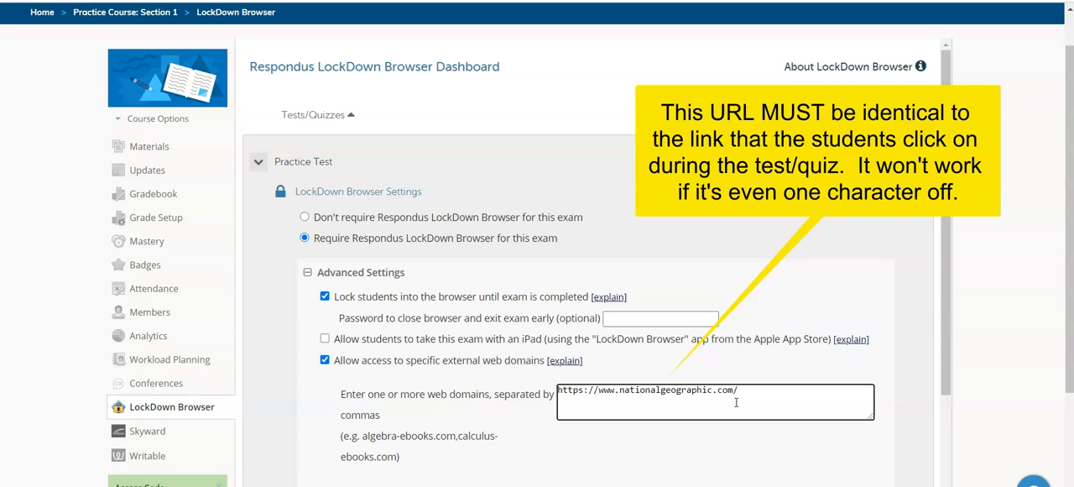
Step: Read the explanations for the printing, calculator and external web domain options
scroll(736, 402, "down", 2)
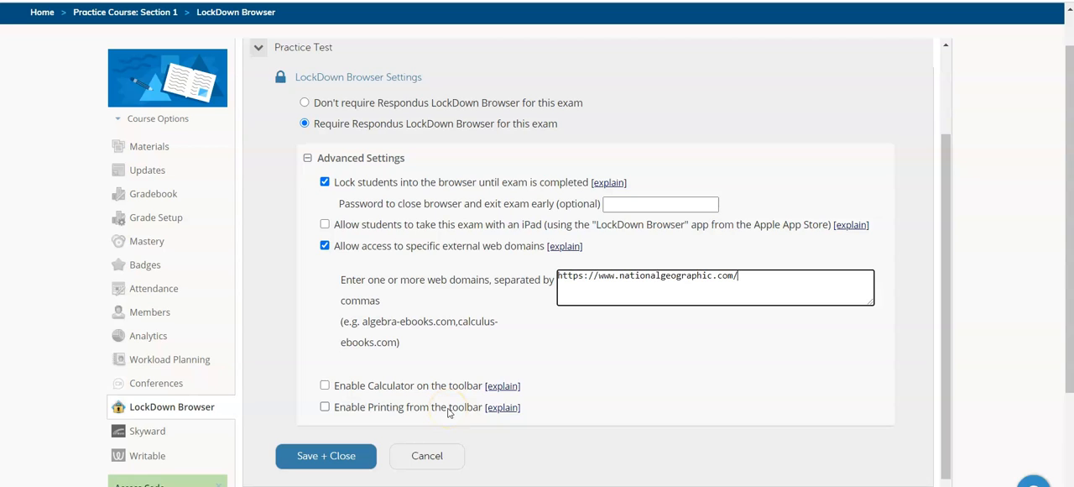
left_click(501, 407)
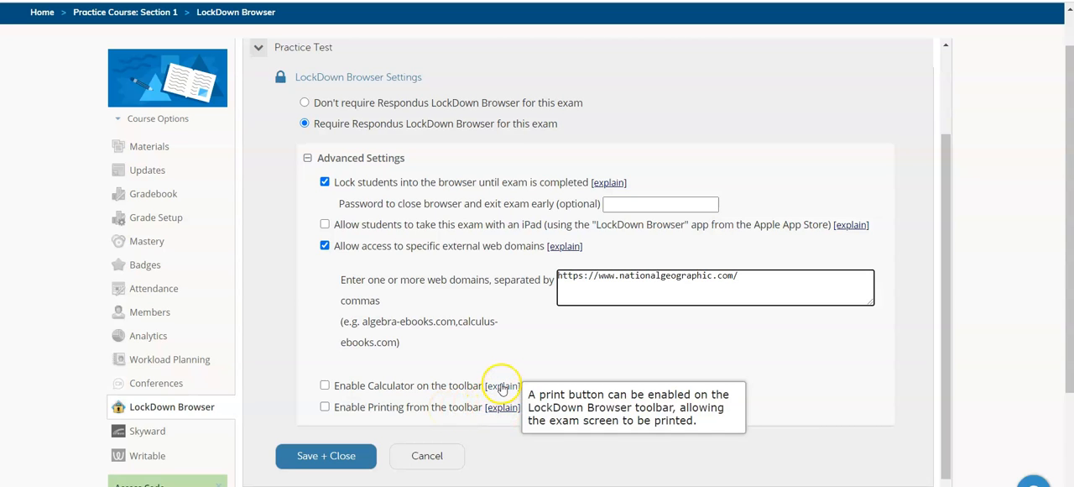
left_click(502, 387)
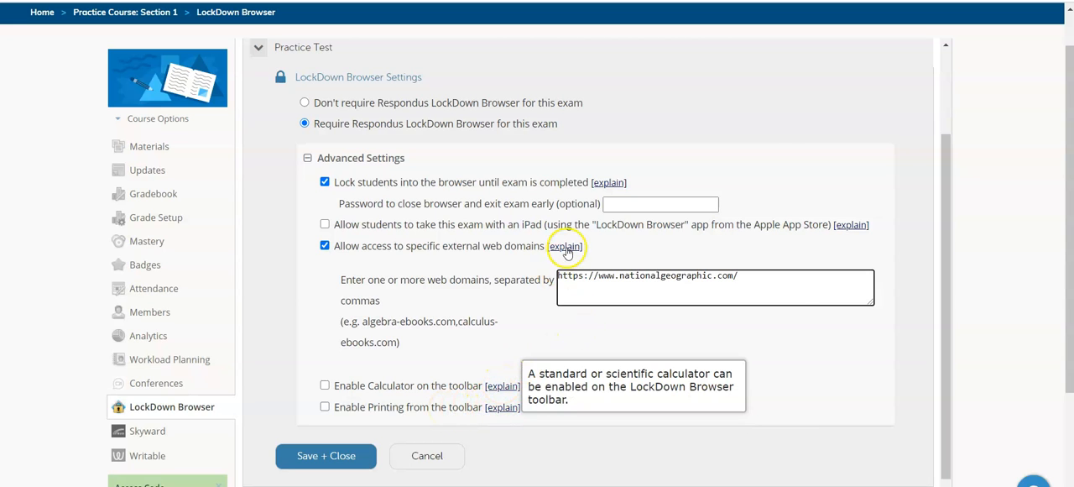
left_click(566, 247)
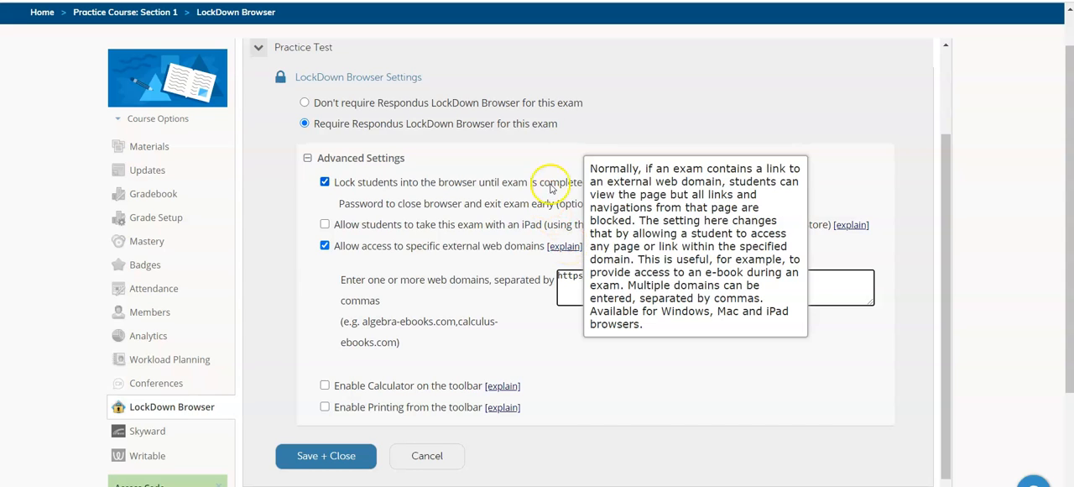
left_click(834, 184)
Step: Save and close the LockDown Browser settings for the Practice Test
left_click(755, 274)
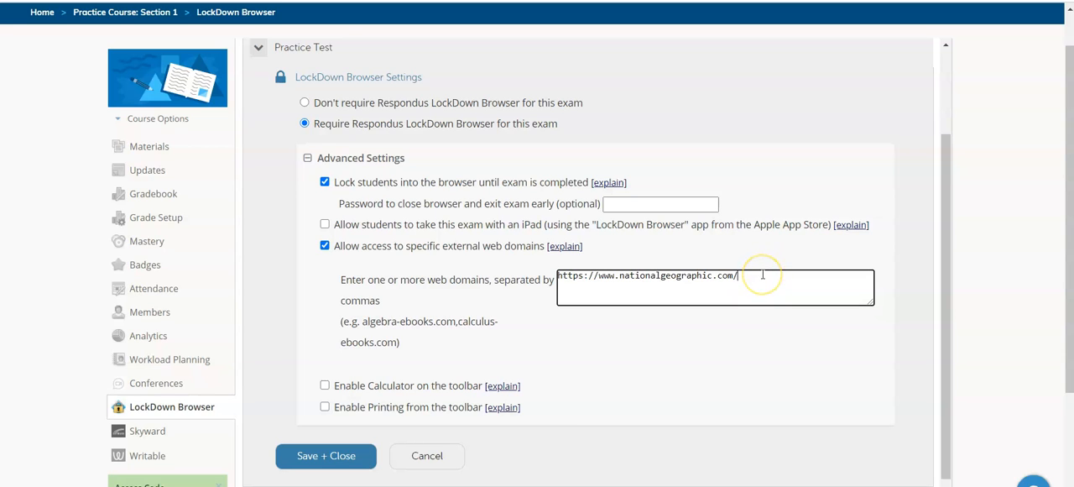
left_click_drag(398, 304, 495, 283)
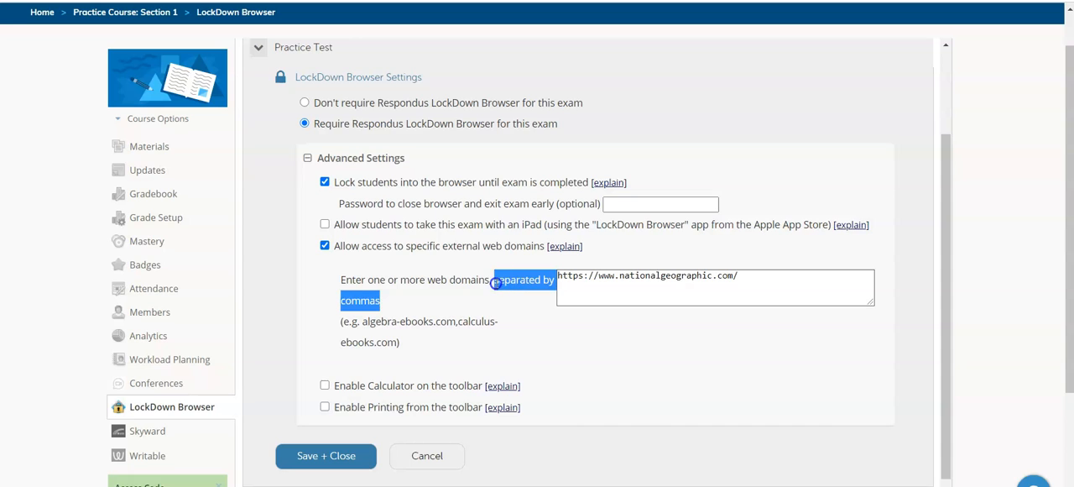
left_click(501, 317)
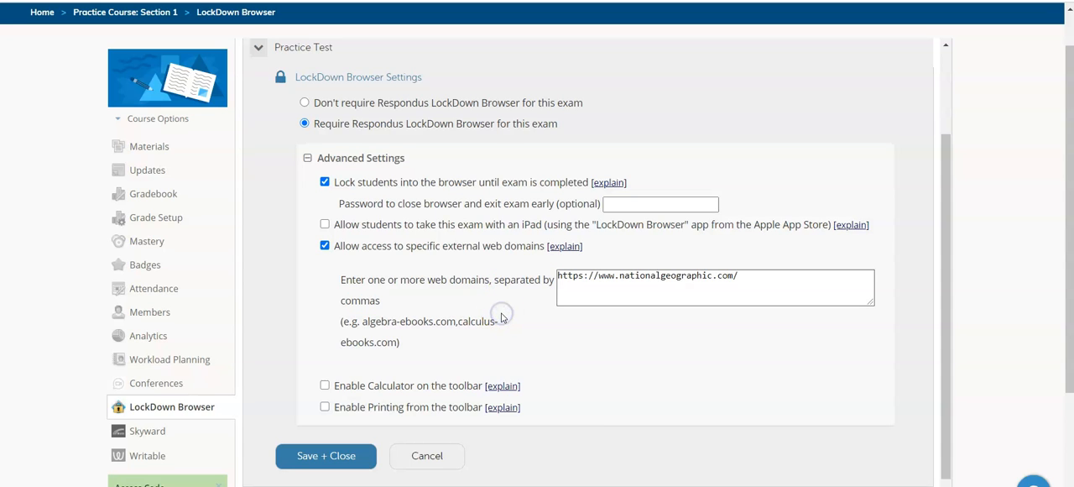
left_click(327, 457)
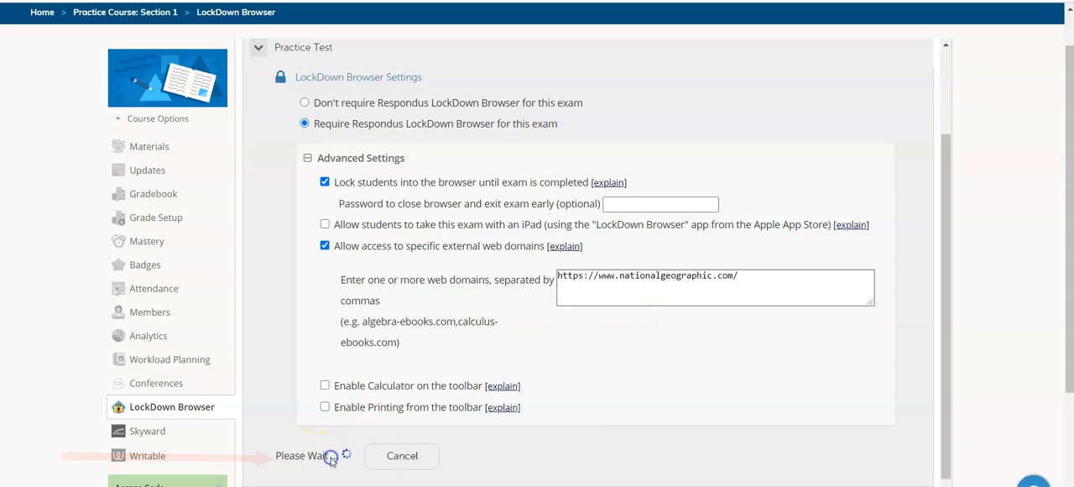